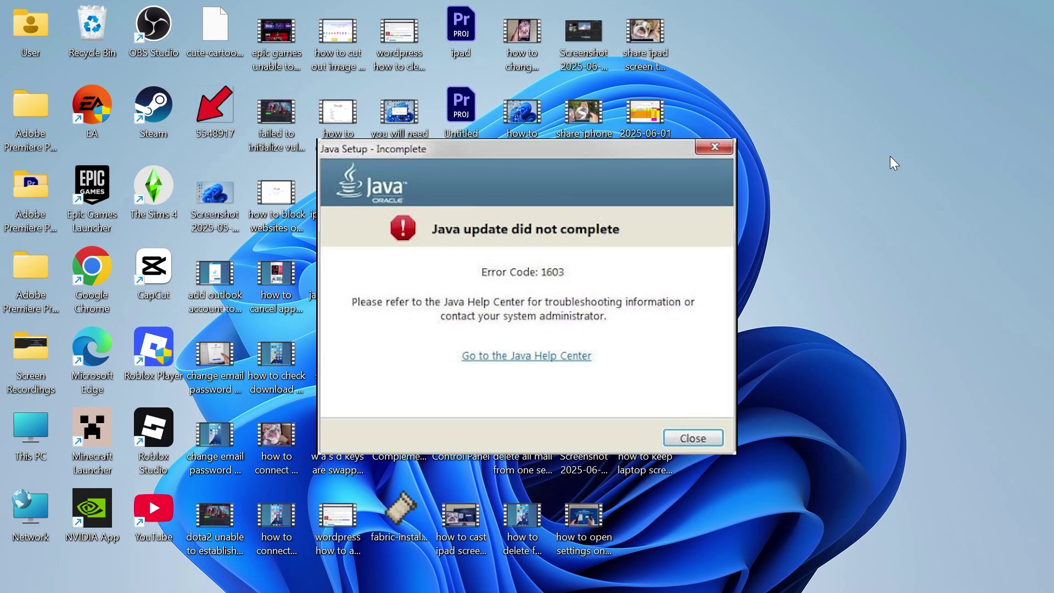
# - Dismiss the 'Java Setup - Incomplete' error 1603 dialog
pyautogui.press('Return')
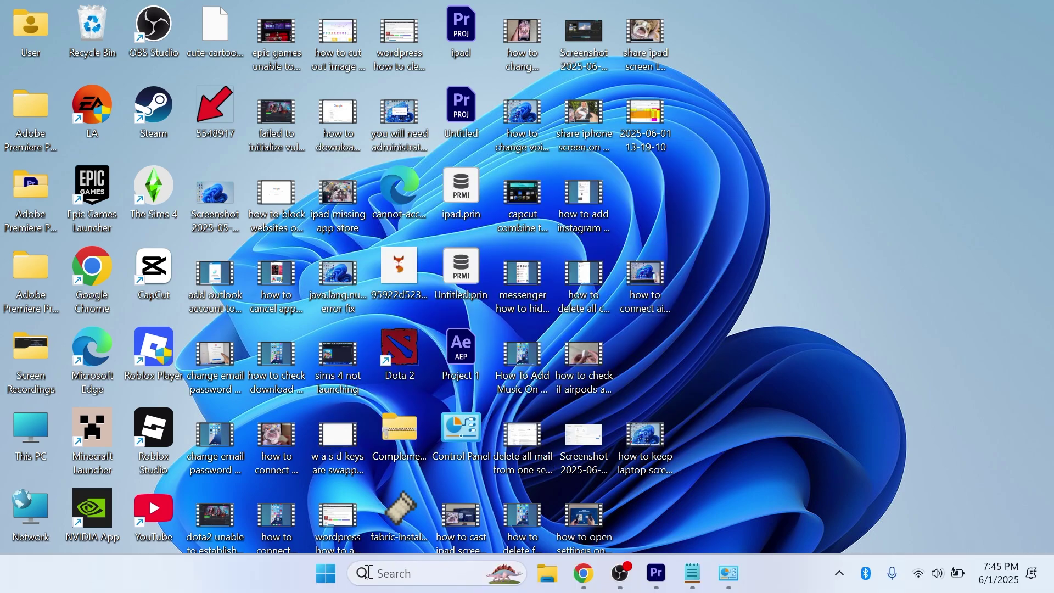
pyautogui.click(329, 560)
pyautogui.write('control')
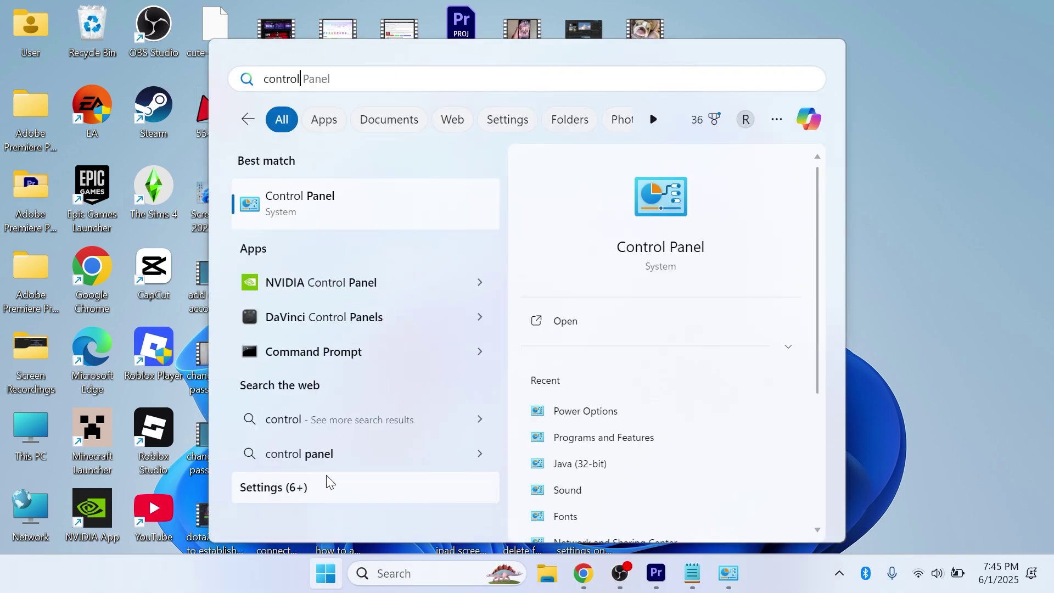
pyautogui.click(396, 217)
pyautogui.click(947, 85)
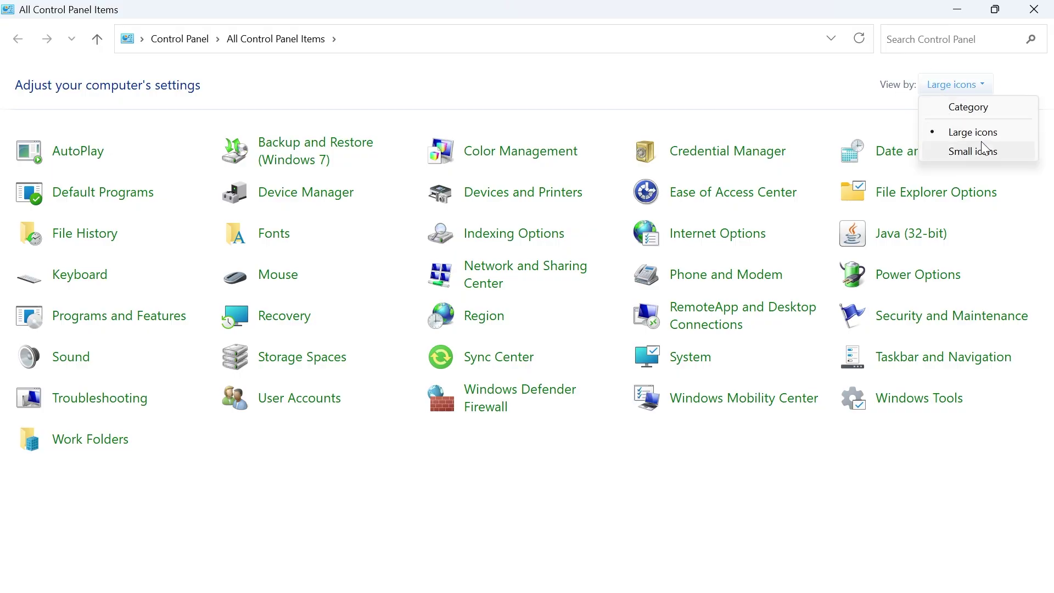
pyautogui.click(967, 139)
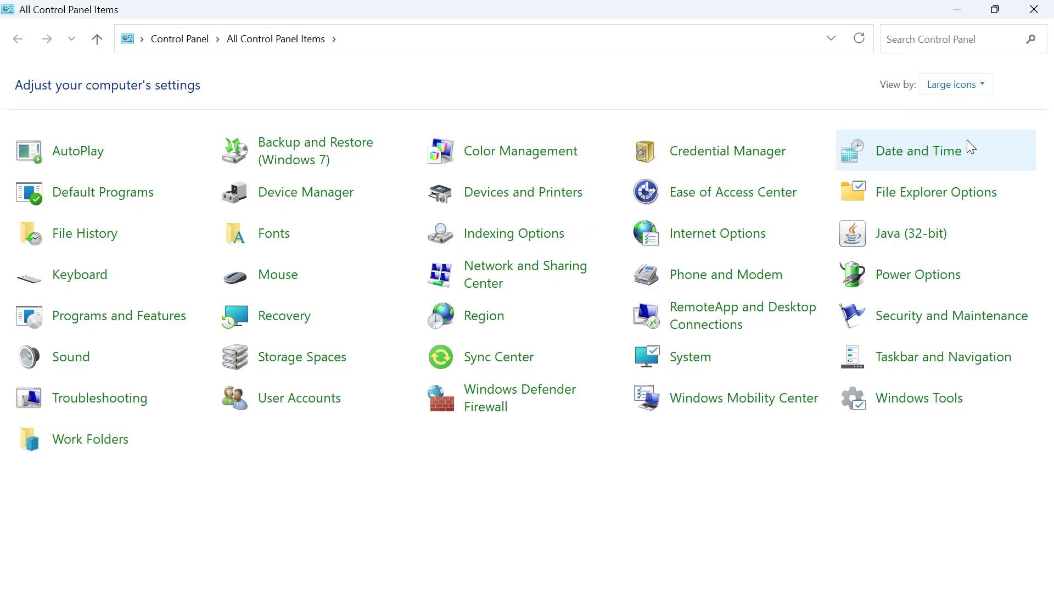
pyautogui.click(893, 240)
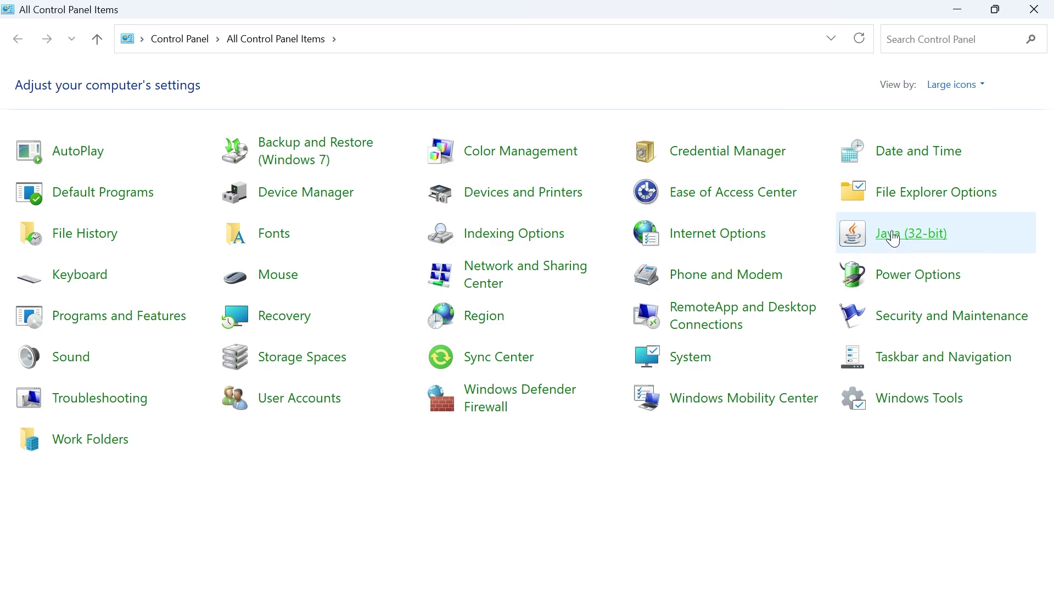
pyautogui.click(398, 79)
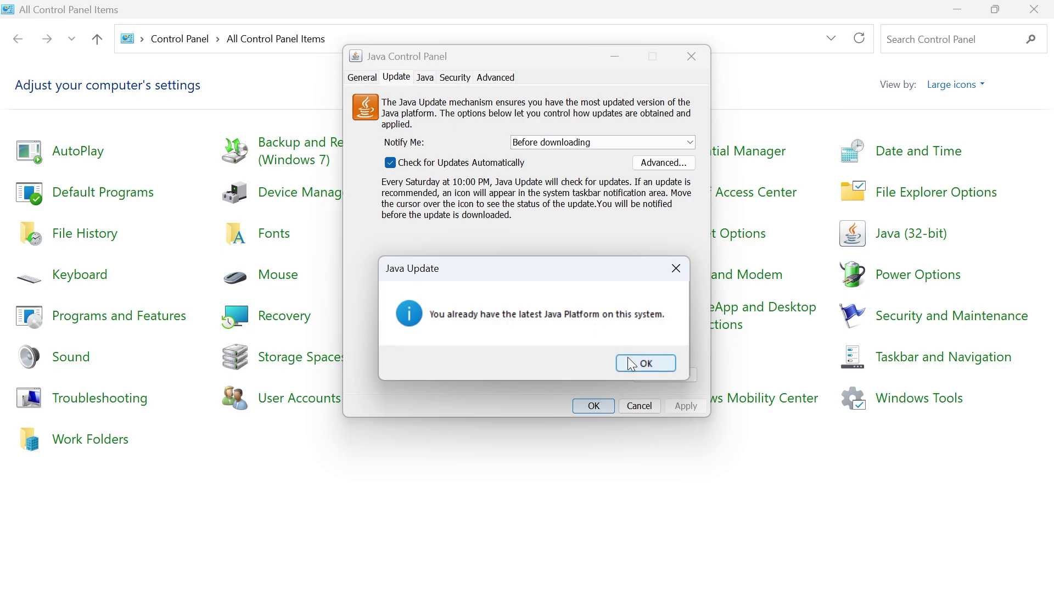
pyautogui.click(646, 363)
pyautogui.click(607, 407)
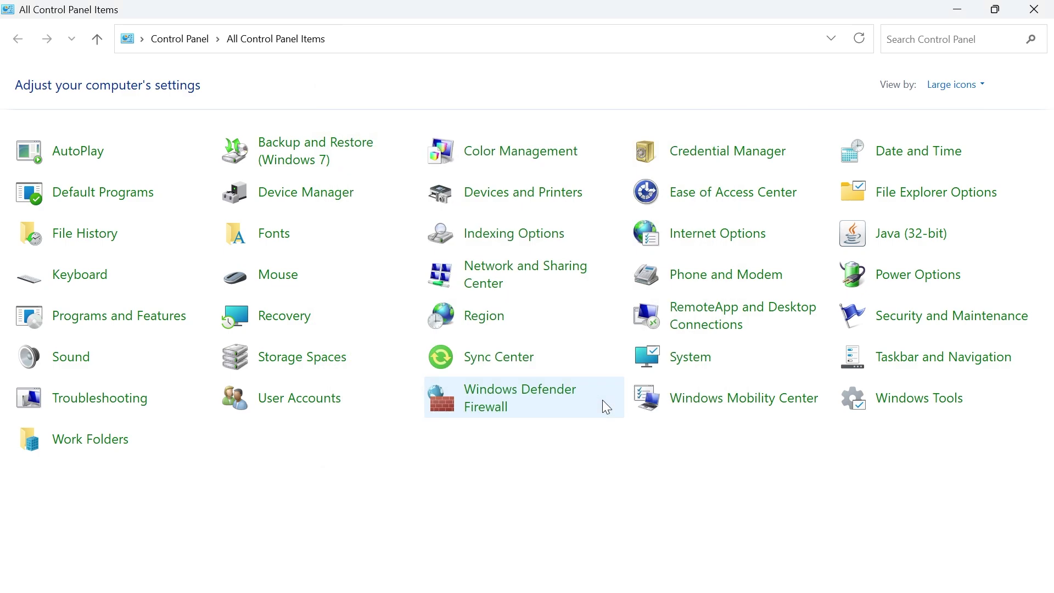
# - Close Control Panel and open java.com's Download Java page from a Google search in Chrome
pyautogui.click(1034, 8)
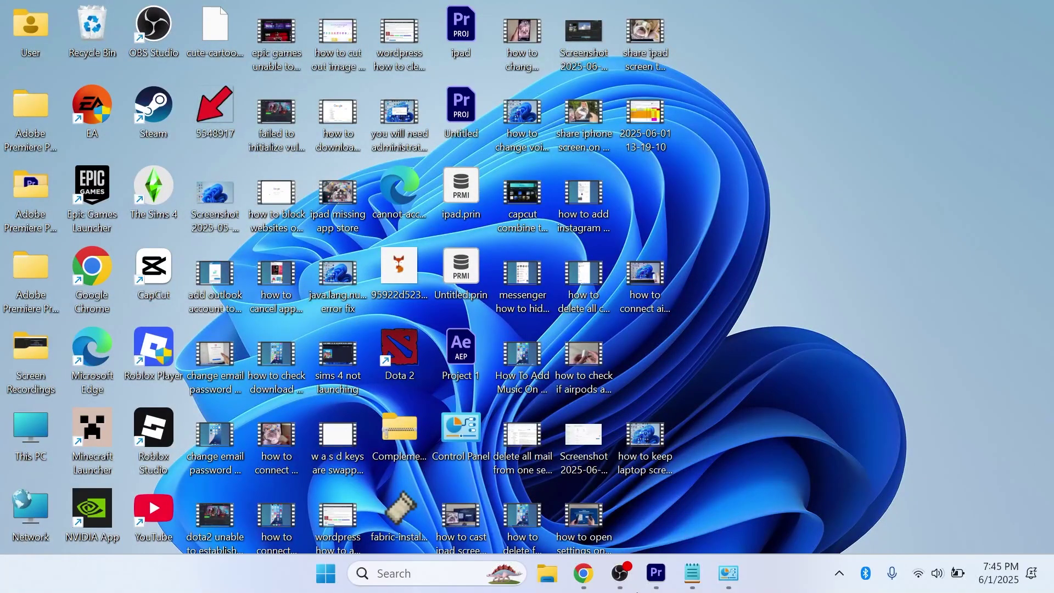
pyautogui.click(577, 573)
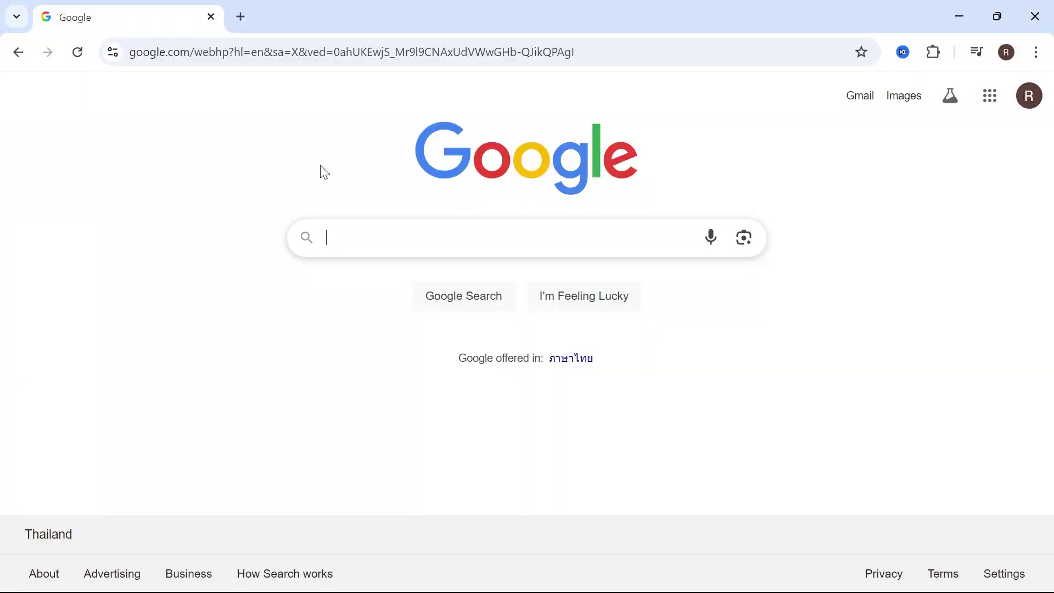
pyautogui.write('java download')
pyautogui.press('Return')
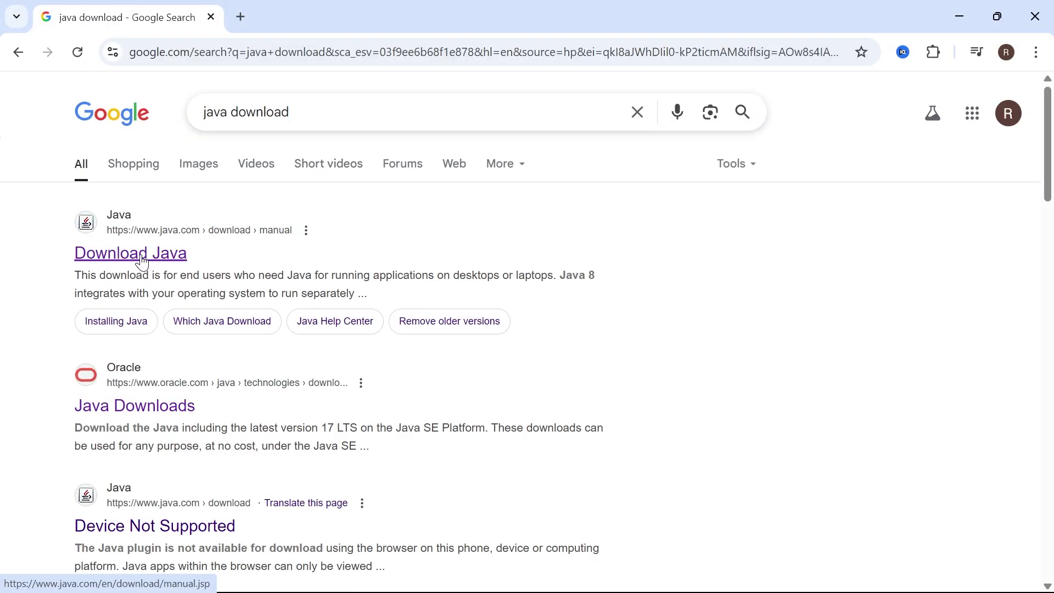
pyautogui.click(142, 262)
pyautogui.scroll(-3, 520, 250)
pyautogui.scroll(-2, 520, 249)
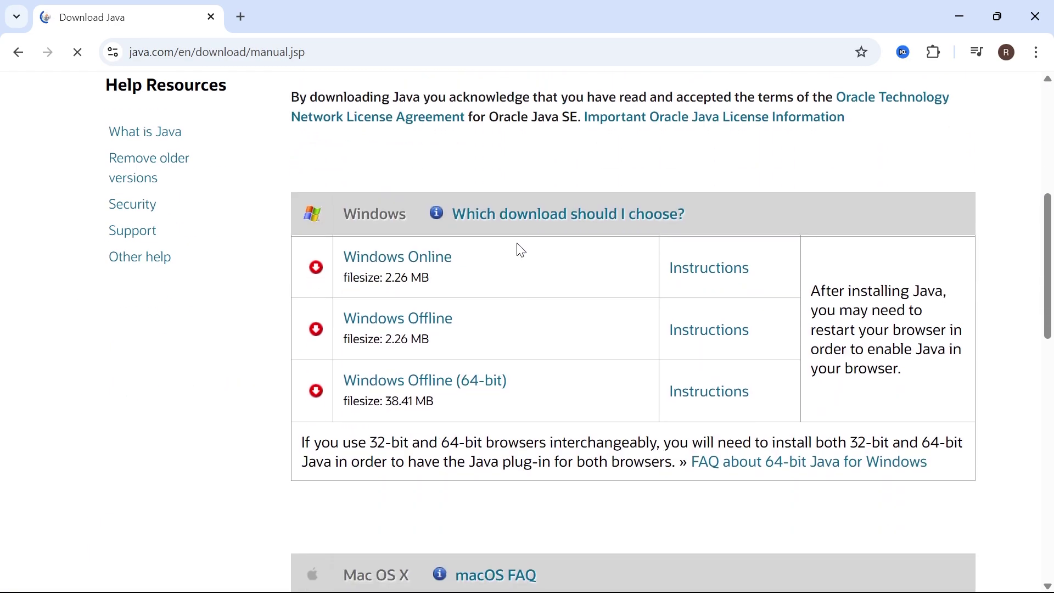
# - Download the Windows Online Java installer, run it, and accept the license to install
pyautogui.click(415, 260)
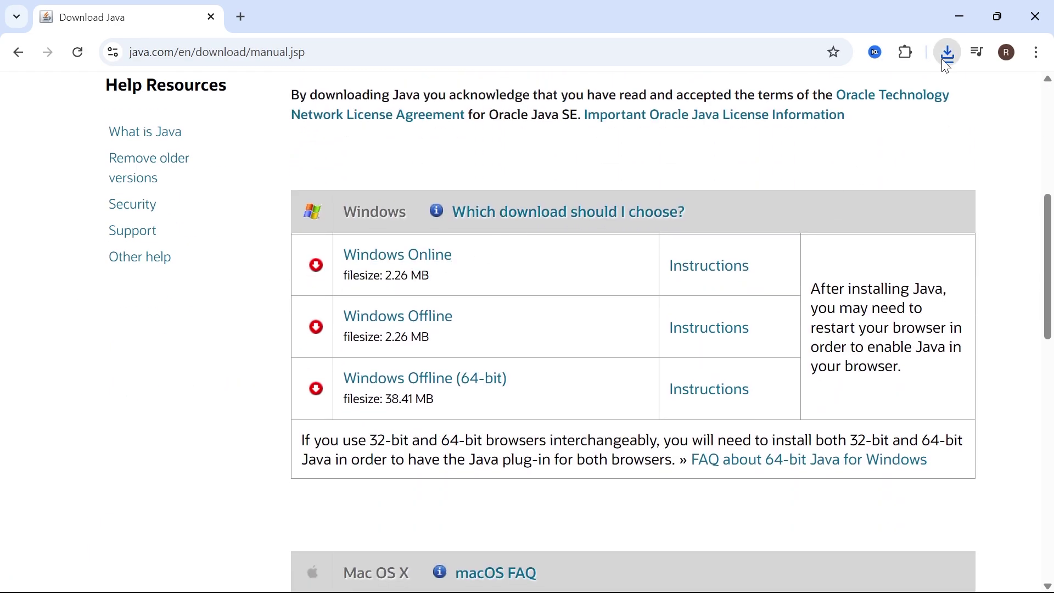
pyautogui.click(947, 53)
pyautogui.click(804, 133)
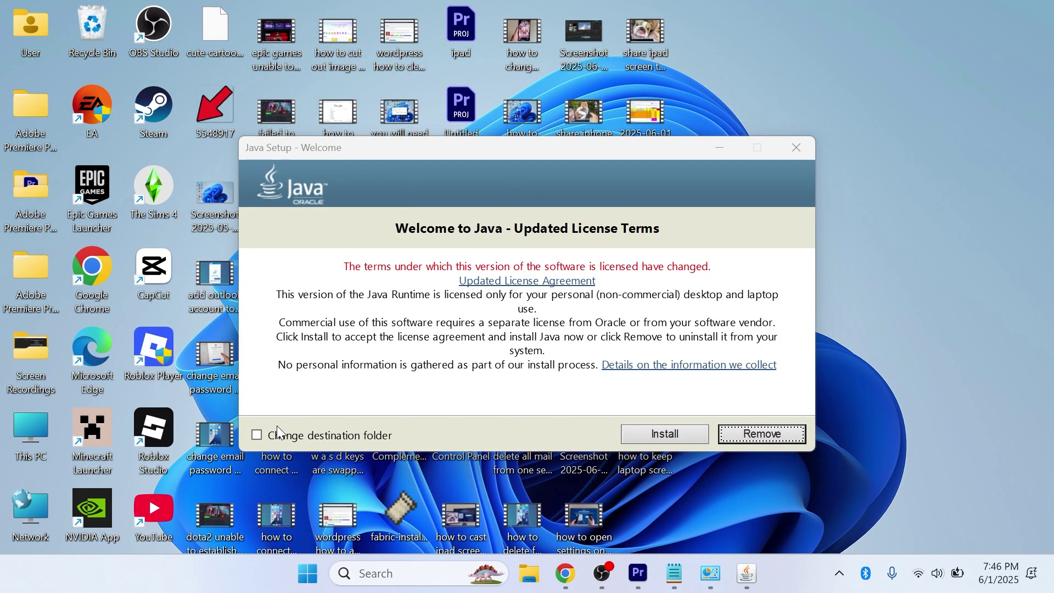
pyautogui.click(662, 435)
pyautogui.click(325, 572)
pyautogui.write('view ad')
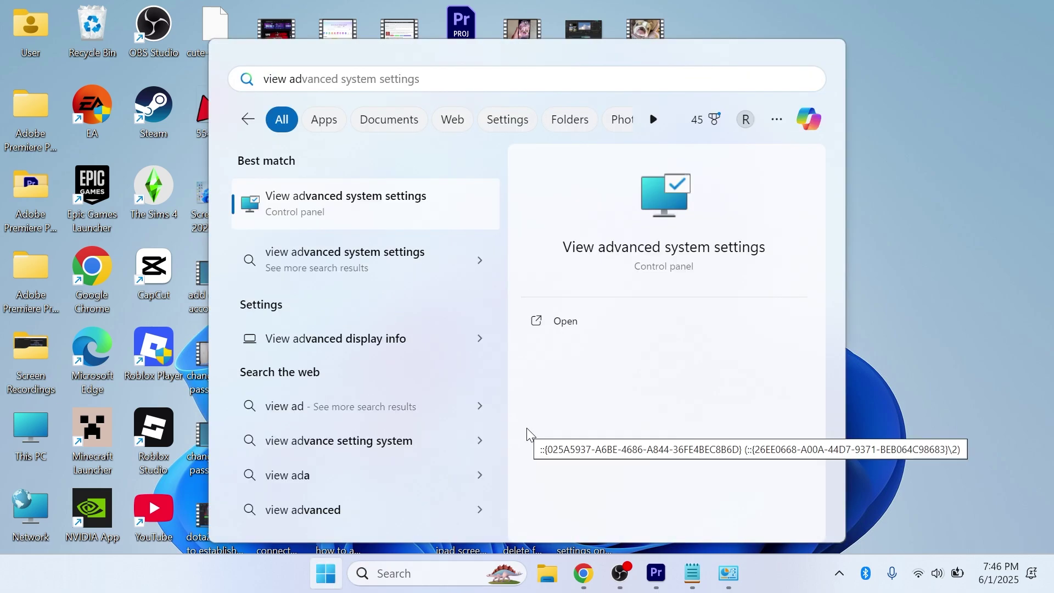
# - Add a new user environment variable named Java, leaving its value empty
pyautogui.click(366, 204)
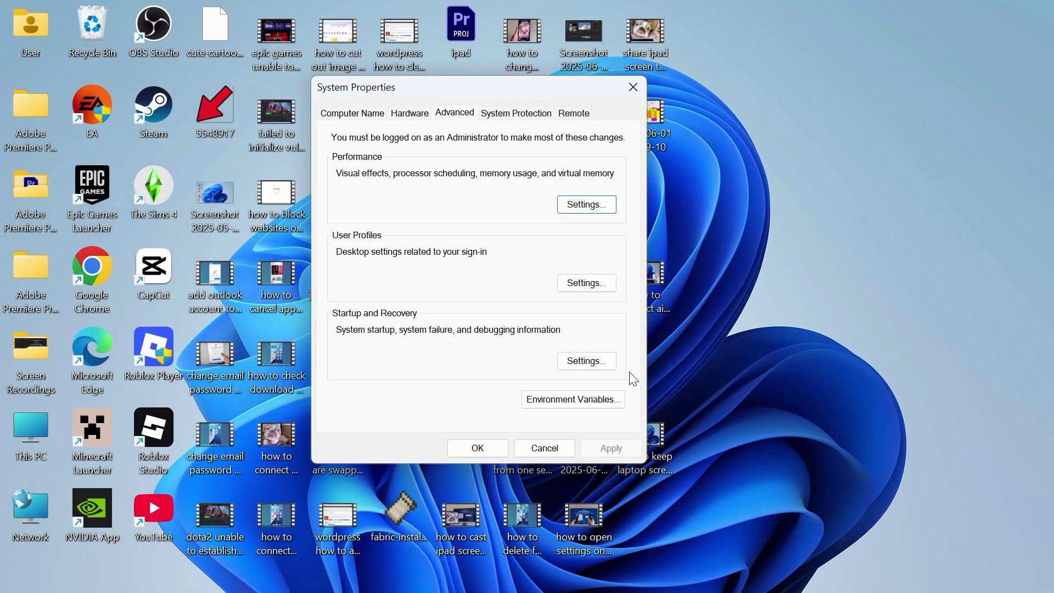
pyautogui.click(571, 401)
pyautogui.click(565, 262)
pyautogui.write('Java')
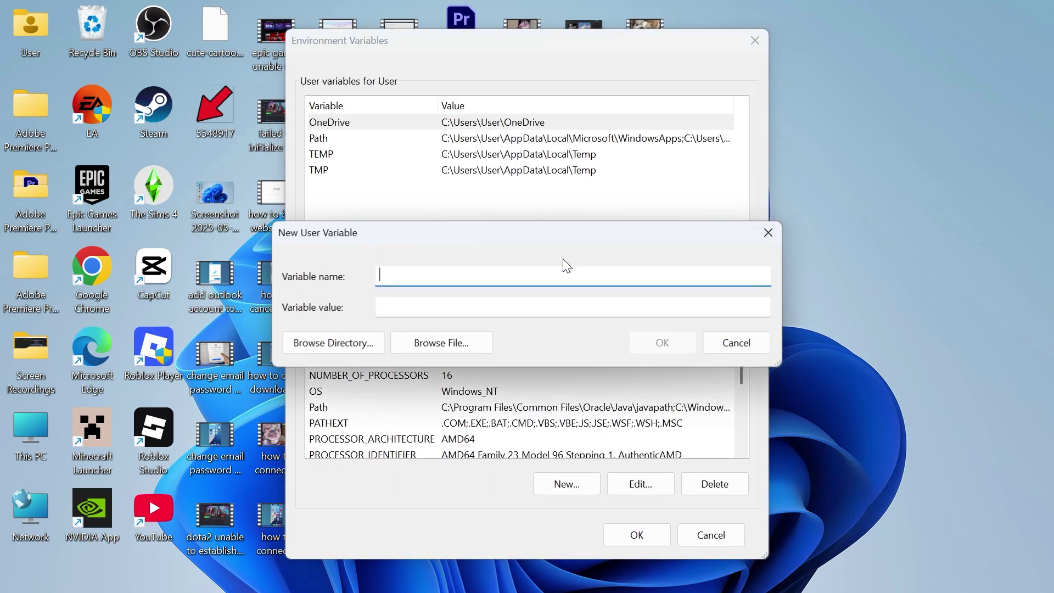
pyautogui.click(470, 308)
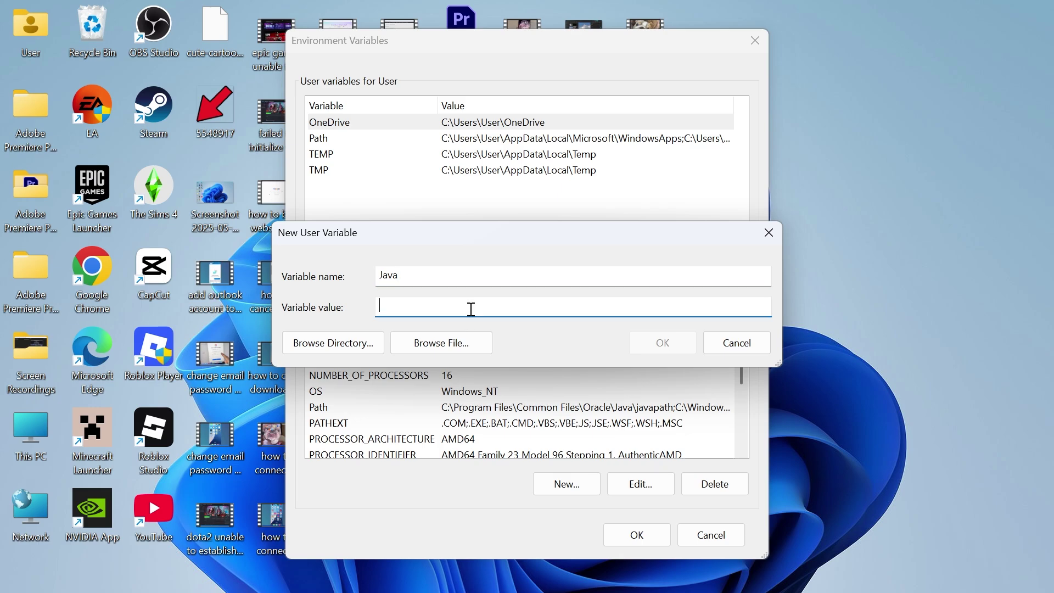
# - Set the Java variable's value to C:\Program Files (x86)\Java\jre1.8.0_451\bin\java.exe
pyautogui.click(459, 344)
pyautogui.scroll(-3, 401, 340)
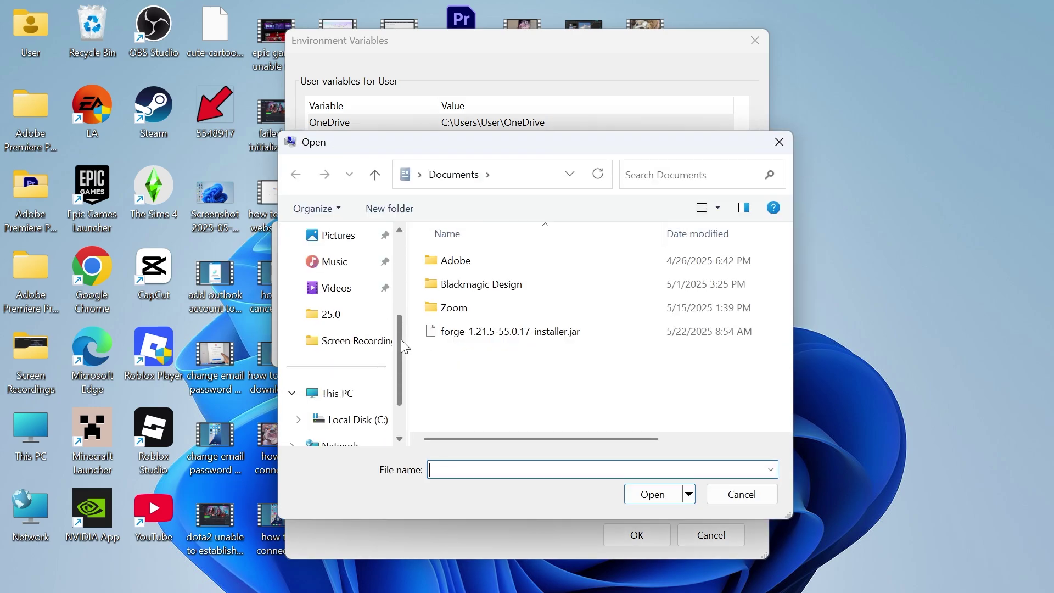
pyautogui.click(357, 419)
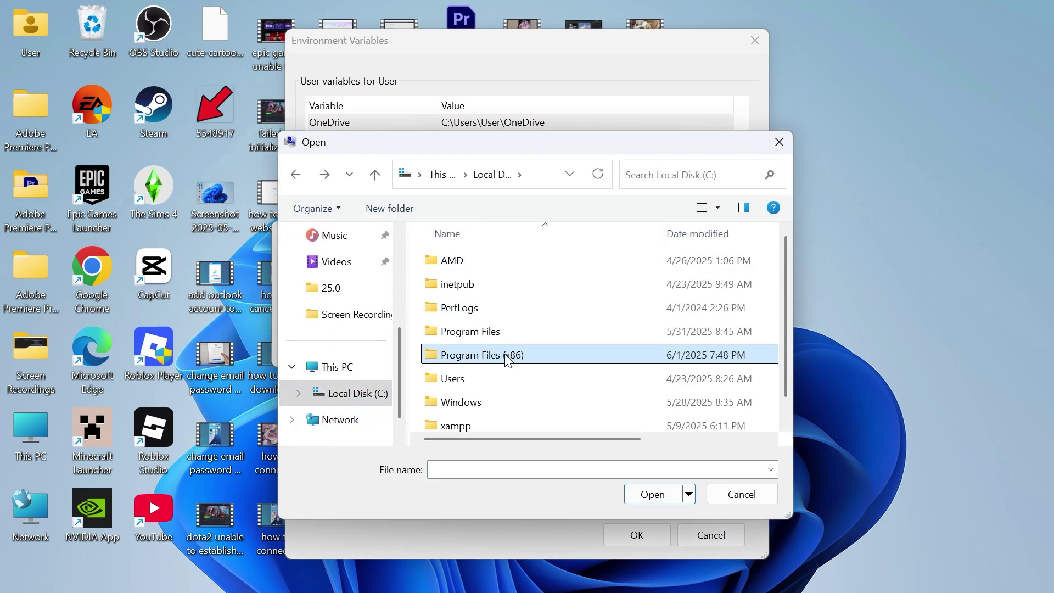
pyautogui.doubleClick(512, 360)
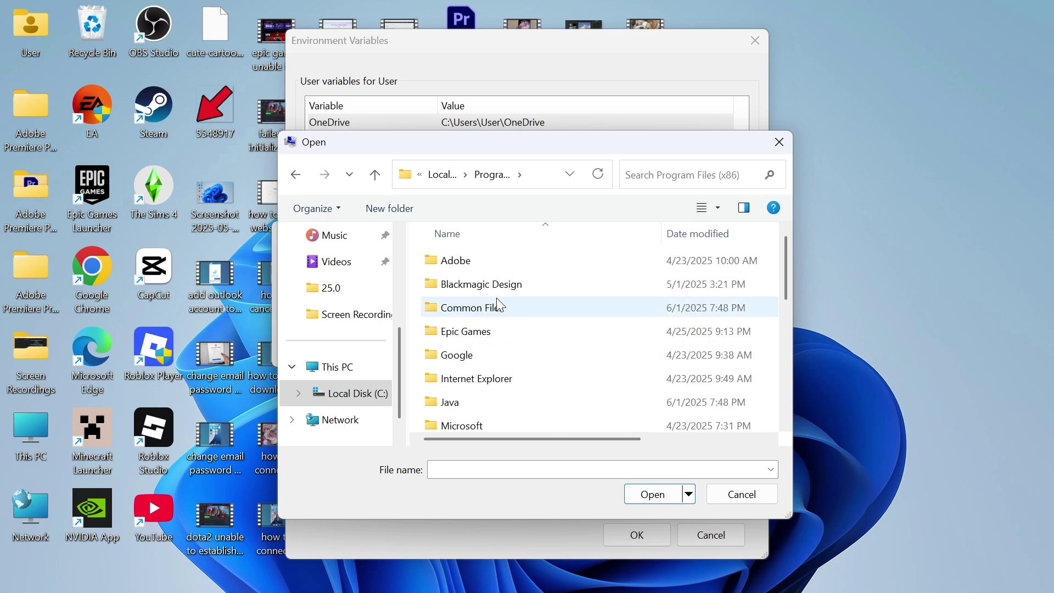
pyautogui.scroll(-1, 503, 317)
pyautogui.doubleClick(445, 351)
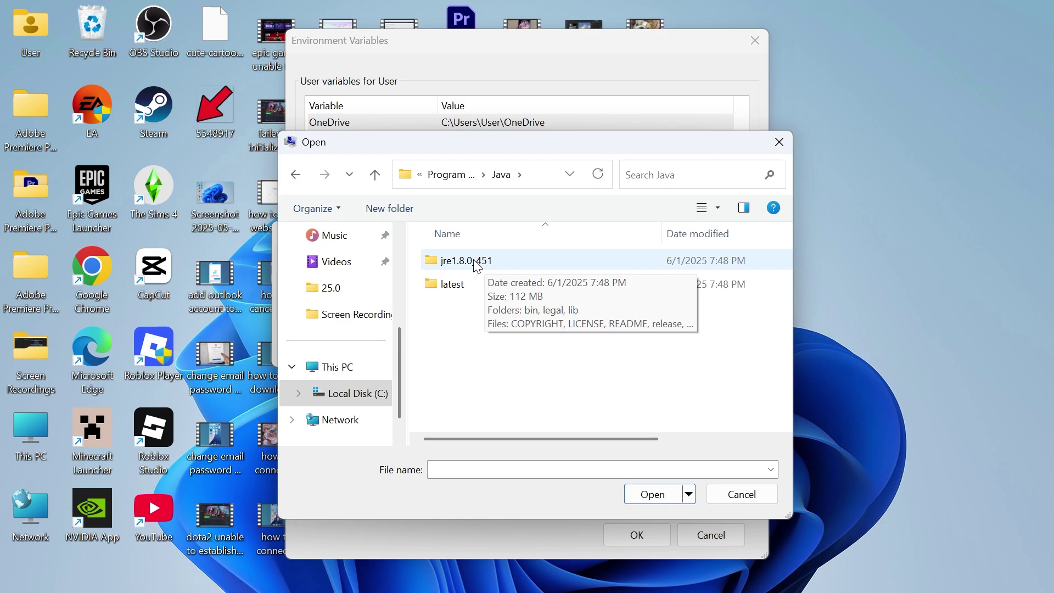
pyautogui.doubleClick(476, 266)
pyautogui.doubleClick(459, 265)
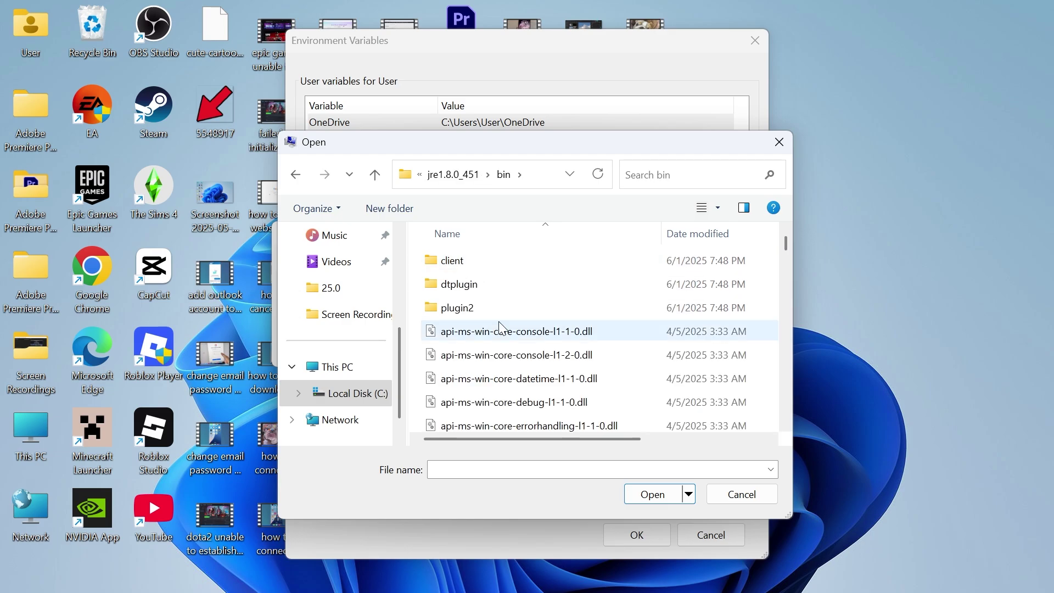
pyautogui.scroll(-3, 500, 327)
pyautogui.scroll(-3, 500, 327)
pyautogui.scroll(-4, 500, 326)
pyautogui.scroll(-4, 500, 327)
pyautogui.click(498, 325)
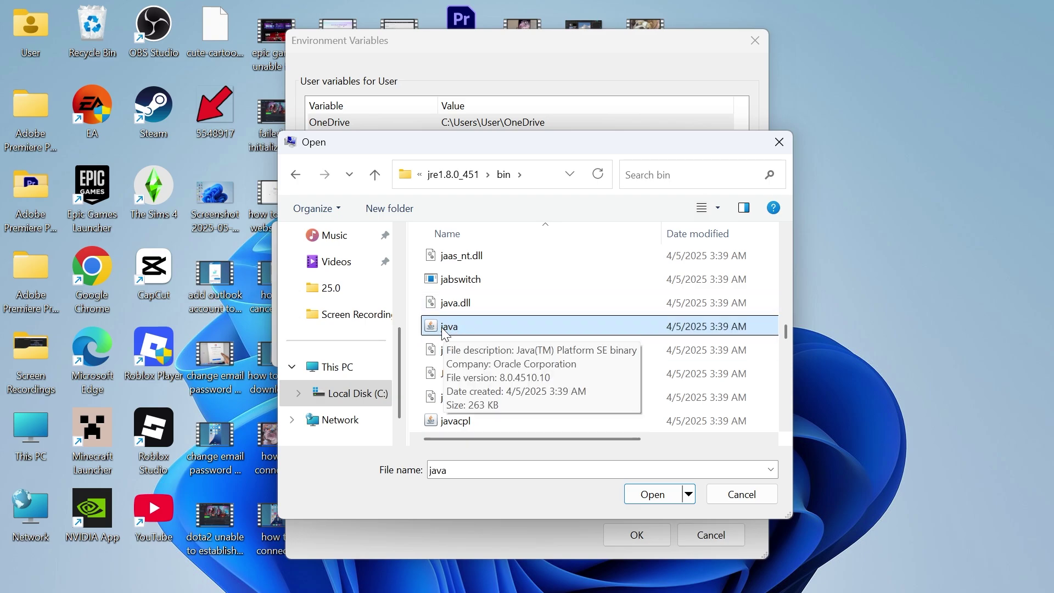
pyautogui.click(658, 496)
# - Confirm the Java variable with OK in New User Variable, Environment Variables and System Properties
pyautogui.click(644, 345)
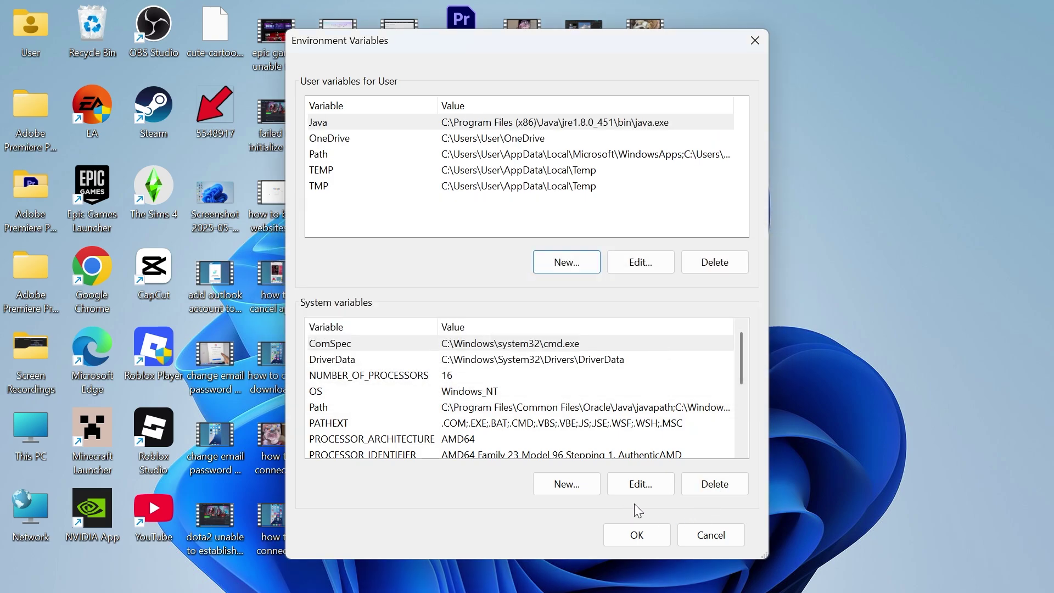
pyautogui.click(637, 535)
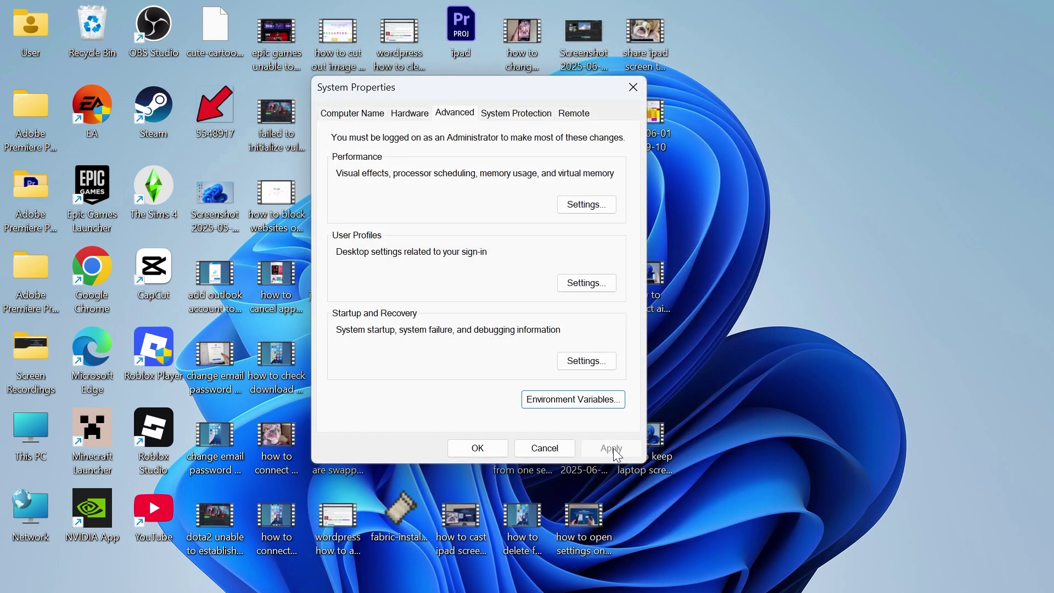
pyautogui.click(498, 445)
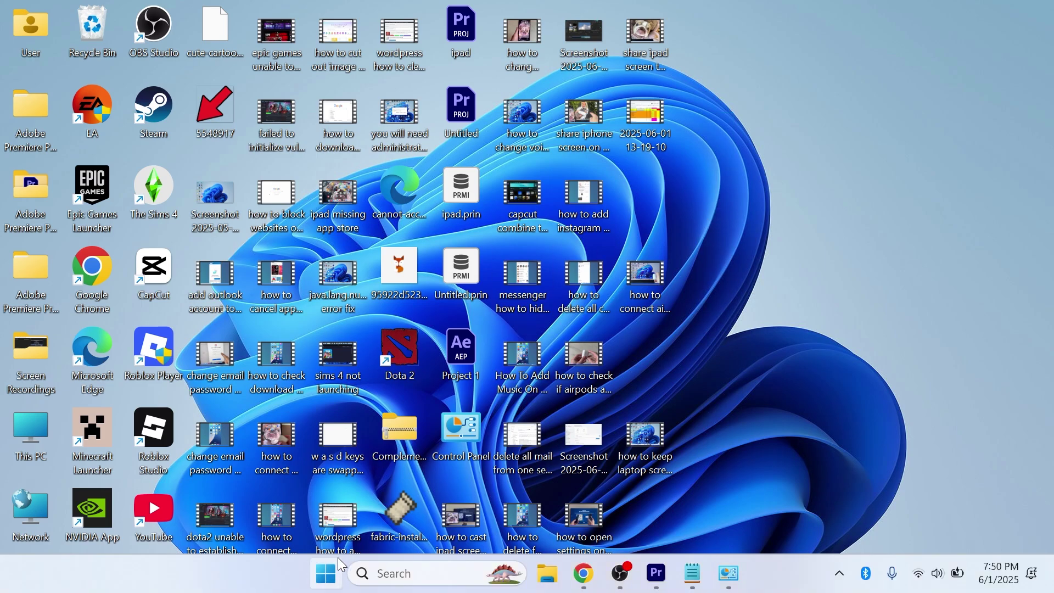
# - Maximize Control Panel in Large icons view and open Programs and Features
pyautogui.click(728, 574)
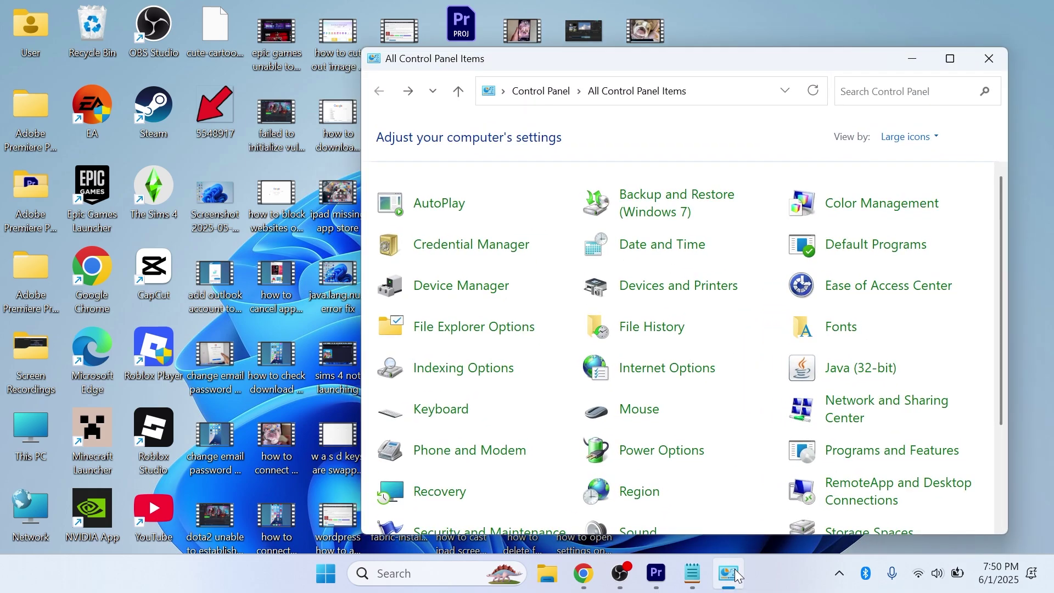
pyautogui.press('super+Up')
pyautogui.click(955, 84)
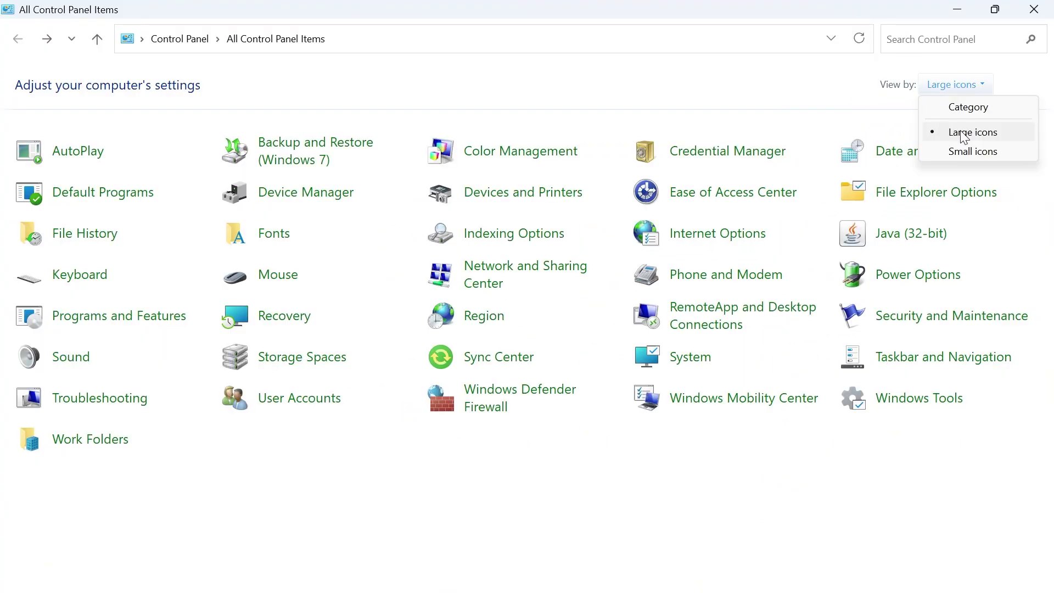
pyautogui.click(961, 134)
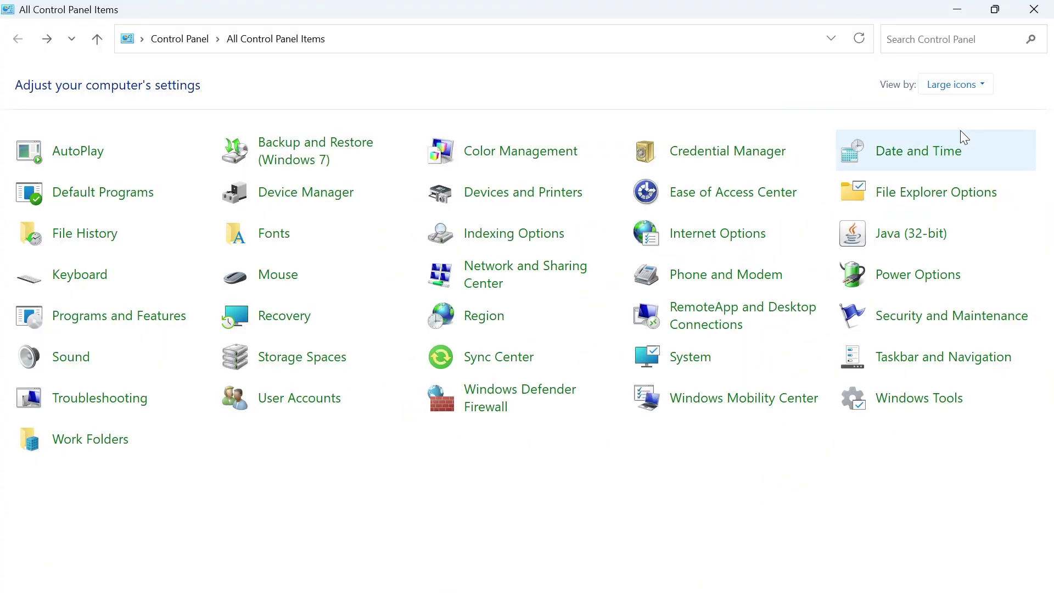
pyautogui.click(169, 321)
pyautogui.scroll(-2, 322, 289)
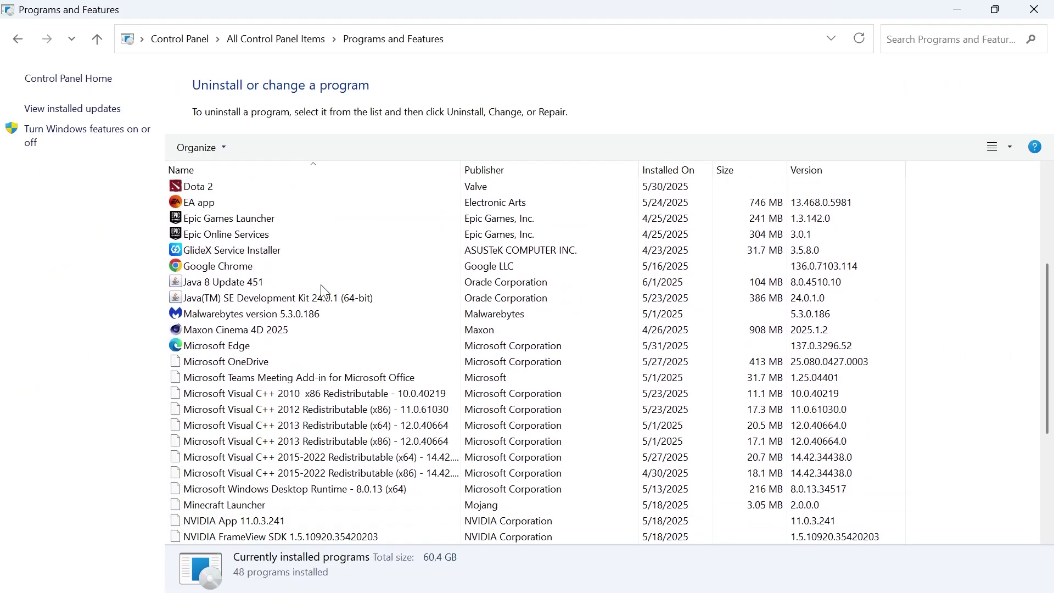
# - Select the Java 8 Update 451 and Java SE Development Kit 24.0.1 entries
pyautogui.click(242, 287)
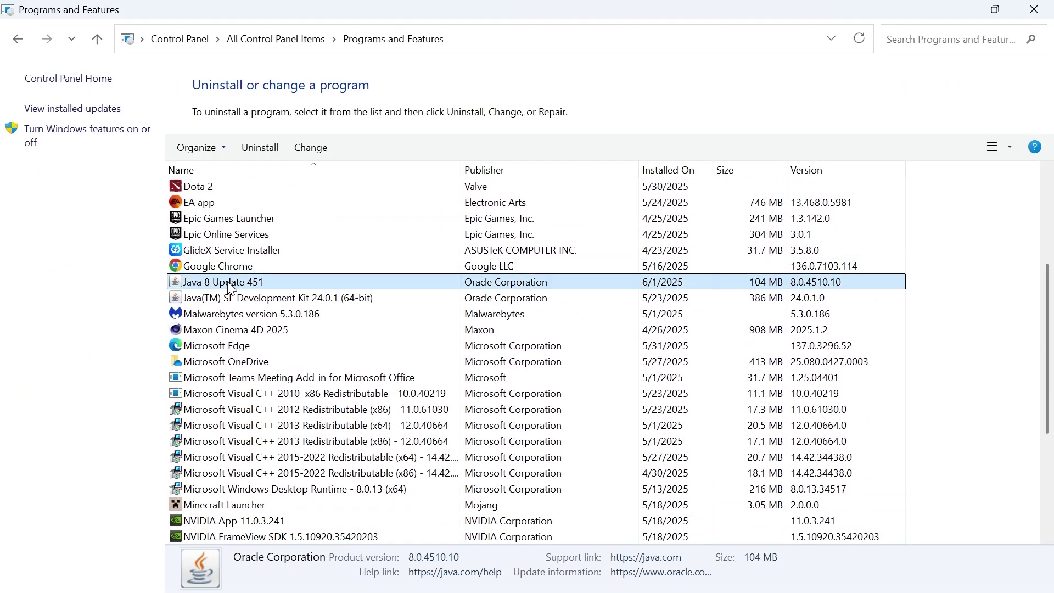
pyautogui.click(218, 306)
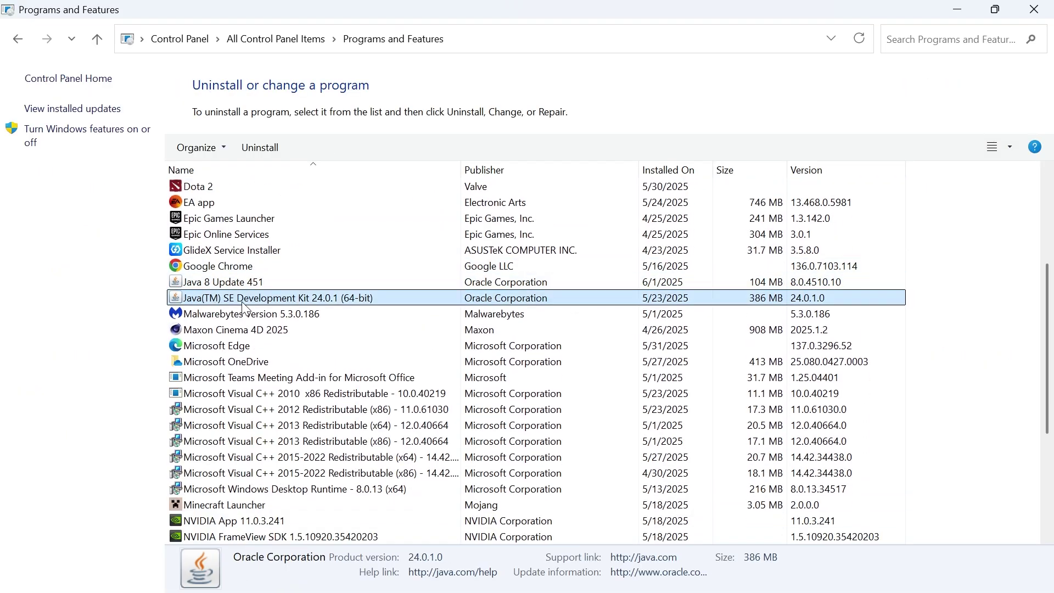
pyautogui.click(278, 284)
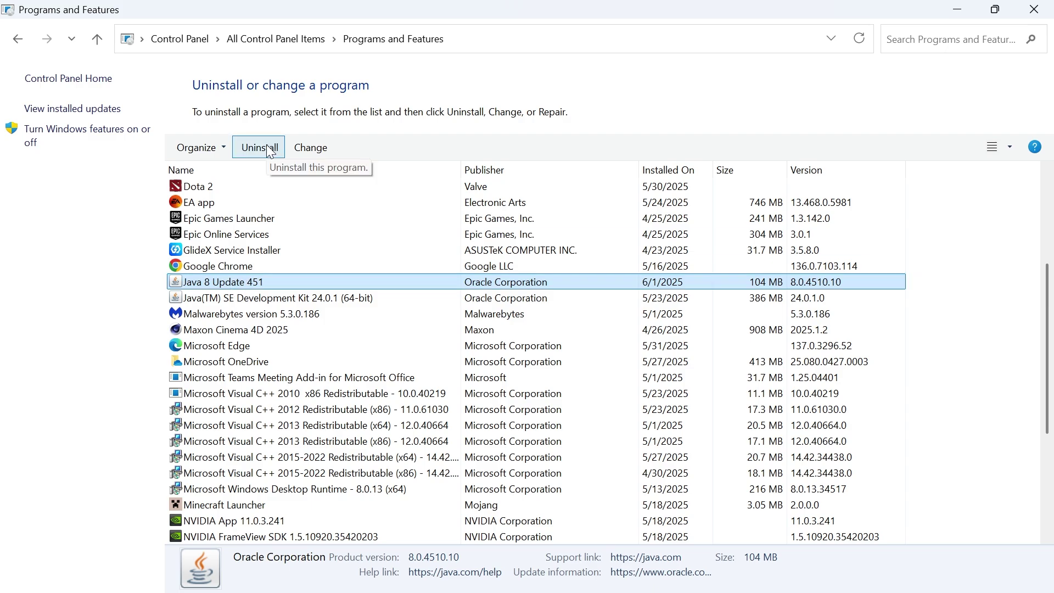
pyautogui.click(288, 299)
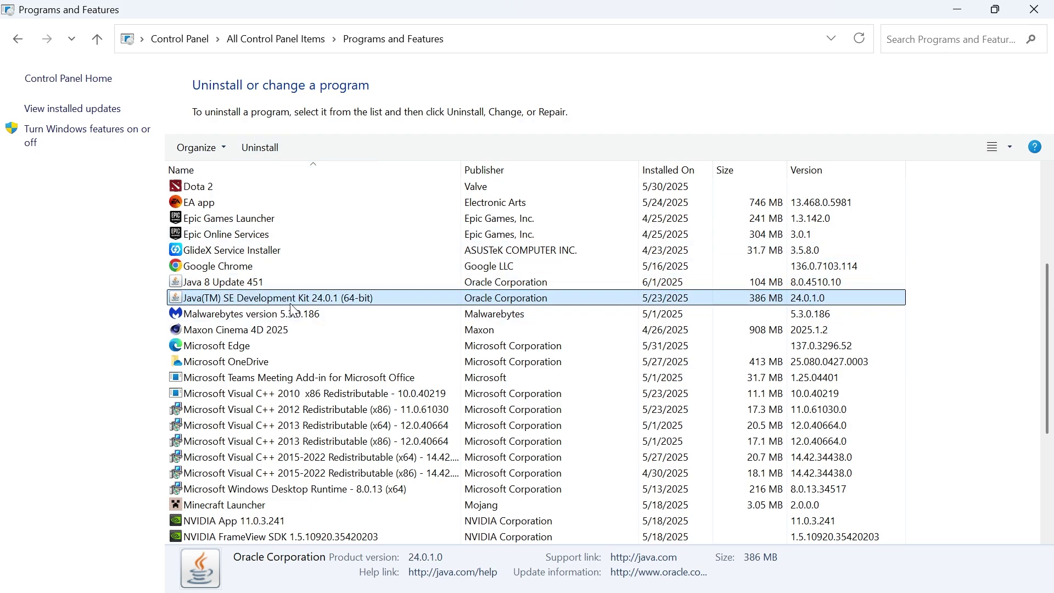
pyautogui.scroll(3, 401, 193)
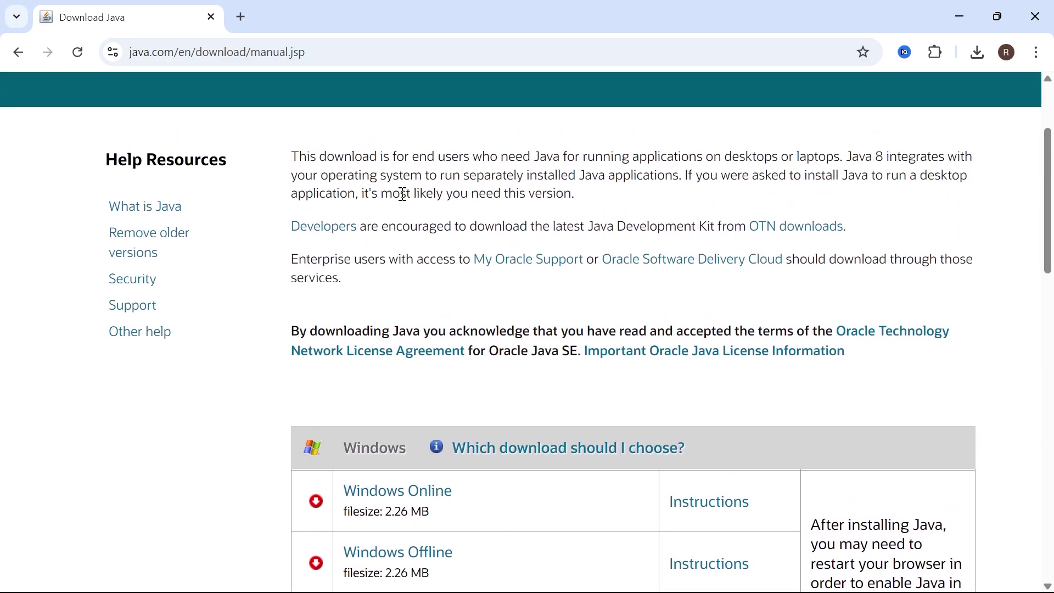
pyautogui.scroll(-2, 403, 195)
pyautogui.scroll(-1, 402, 194)
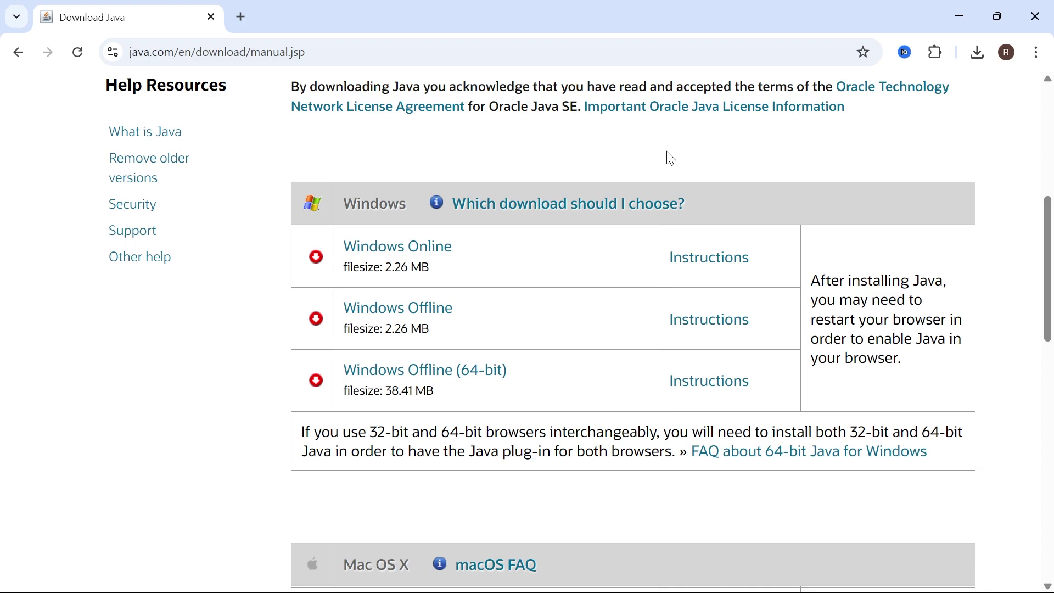
# - Minimize Chrome after reviewing java.com's Windows download options
pyautogui.click(955, 17)
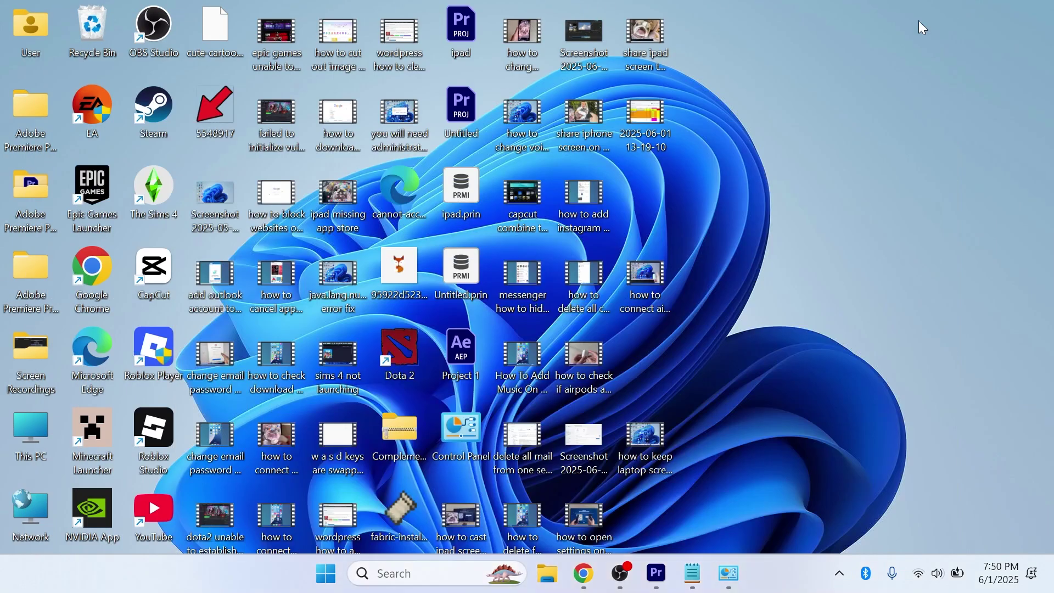